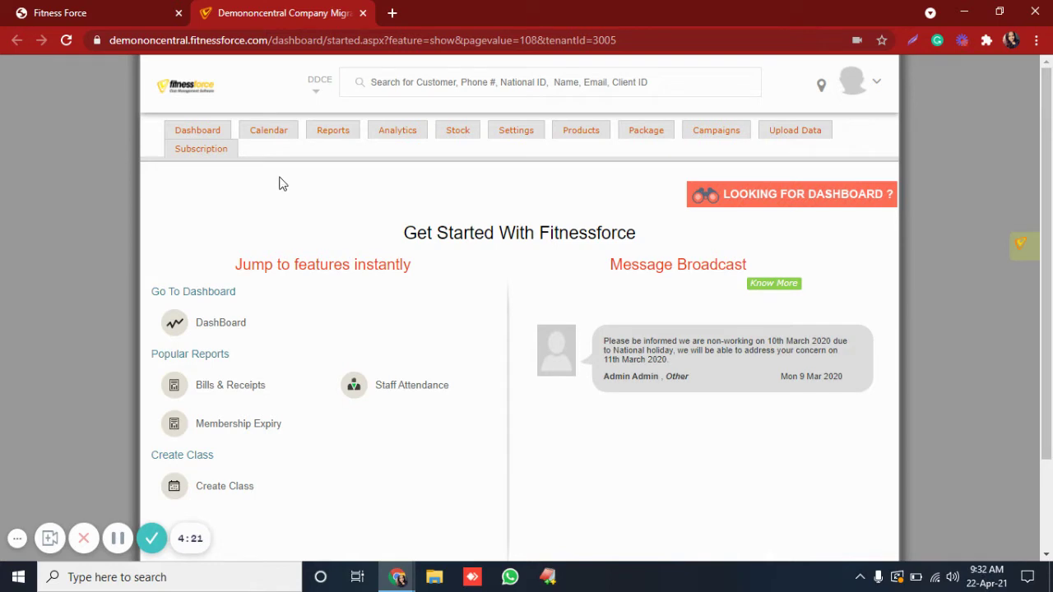
Find the enquiry customer by mobile number and start a new membership bill for that customer.
{"action": "left_click", "coordinate": [426, 82]}
{"action": "key", "text": "ctrl+v"}
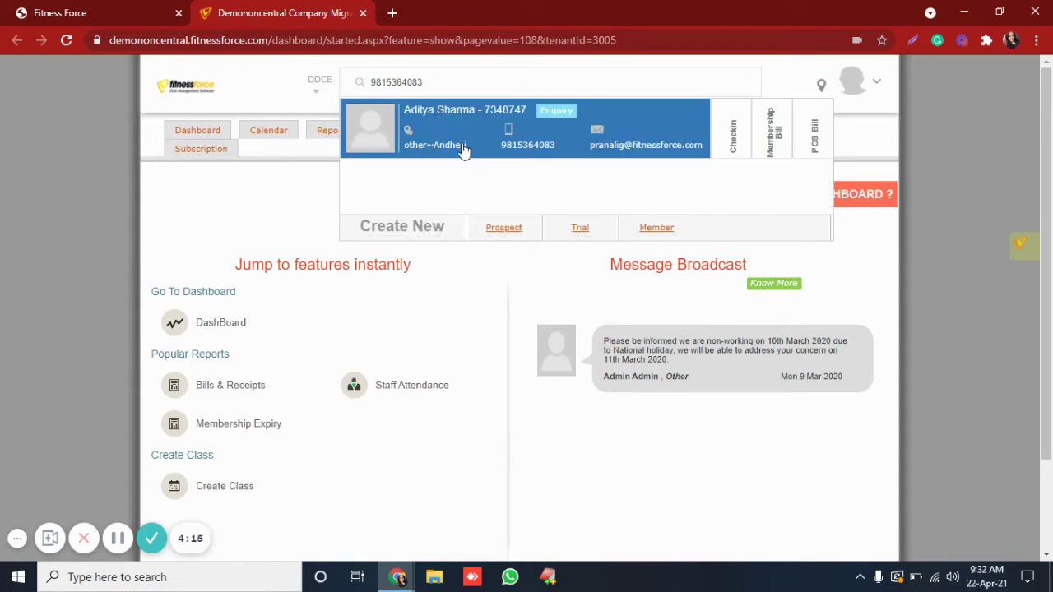
{"action": "left_click", "coordinate": [784, 132]}
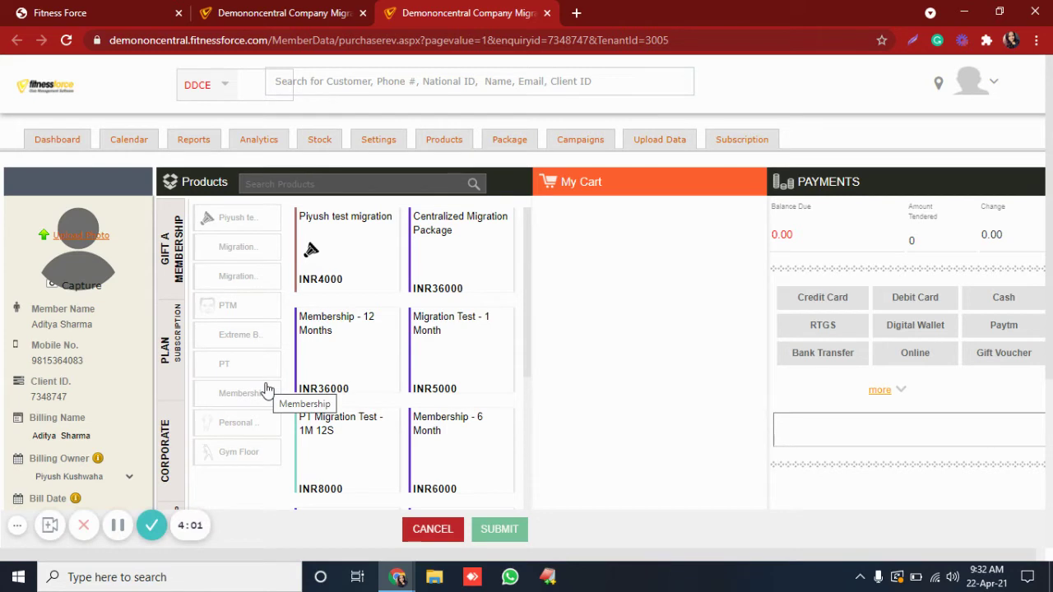
Open the Yearly Plan priced at INR2000 from the subscription plans.
{"action": "scroll", "coordinate": [267, 389], "scroll_direction": "down", "scroll_amount": 2}
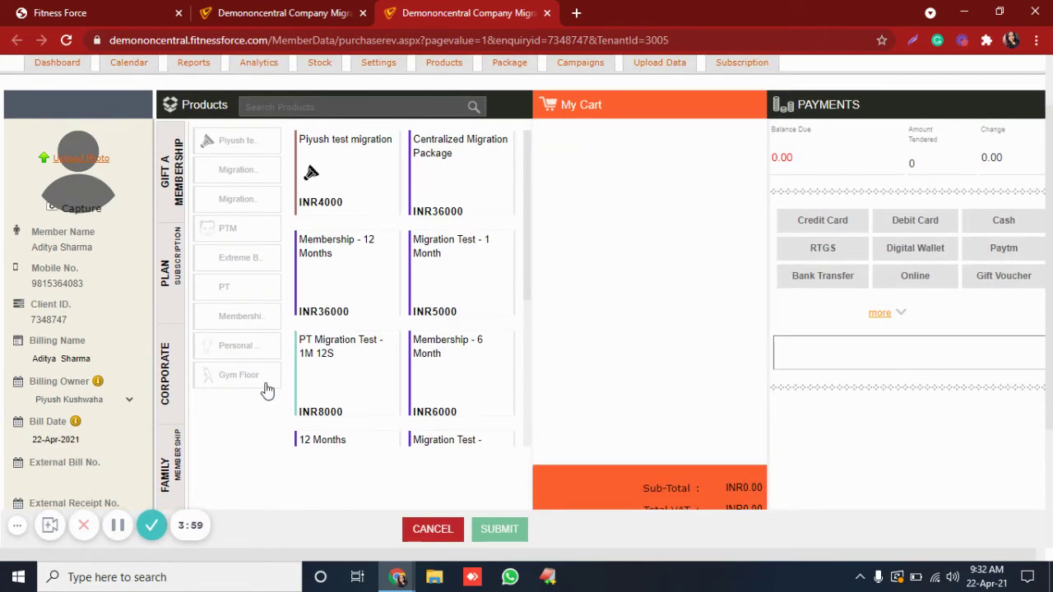
{"action": "left_click", "coordinate": [170, 277]}
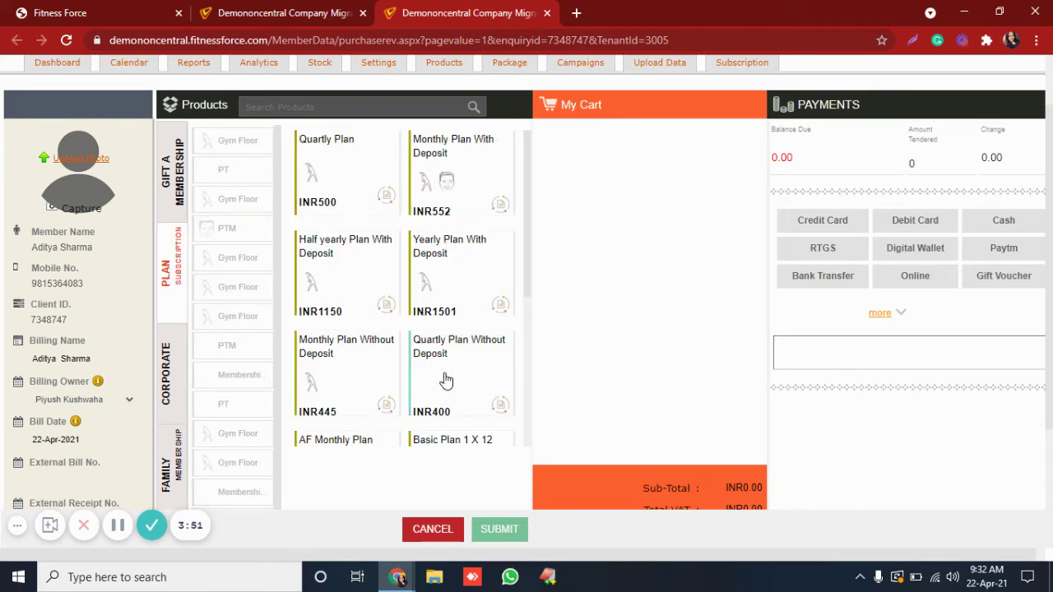
{"action": "scroll", "coordinate": [445, 377], "scroll_direction": "down", "scroll_amount": 3}
{"action": "scroll", "coordinate": [445, 377], "scroll_direction": "down", "scroll_amount": 1}
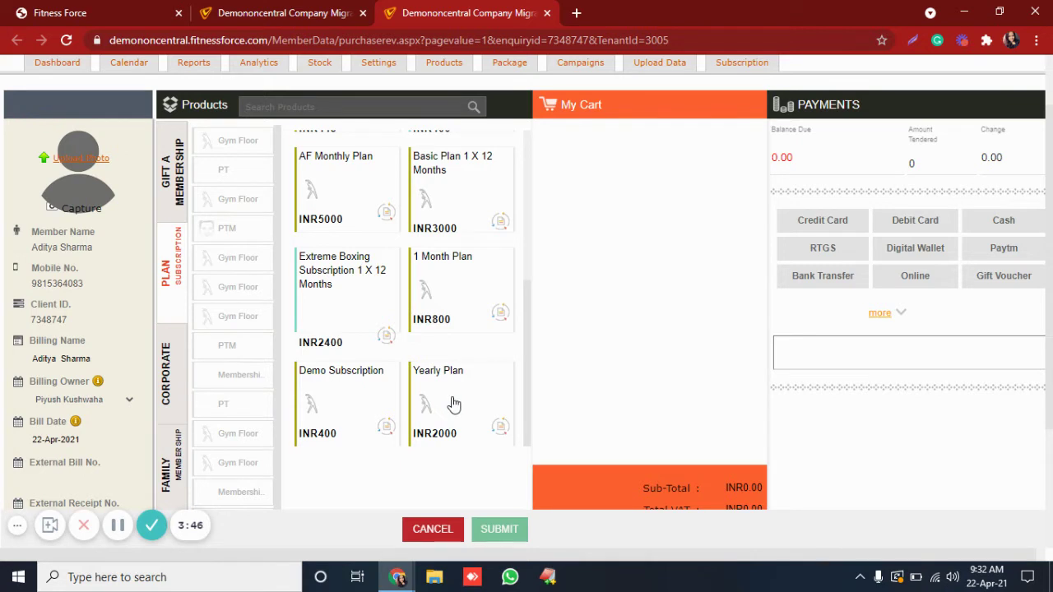
{"action": "left_click", "coordinate": [453, 404]}
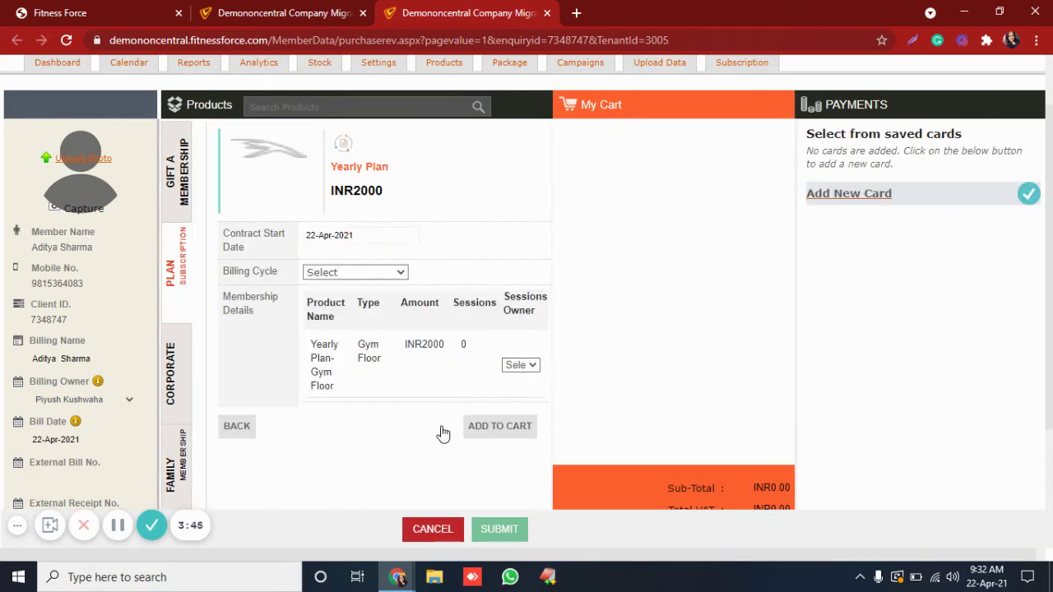
Set the Yearly Plan's billing cycle to 5 of every month and add the plan to the cart.
{"action": "left_click", "coordinate": [332, 276]}
{"action": "left_click", "coordinate": [335, 301]}
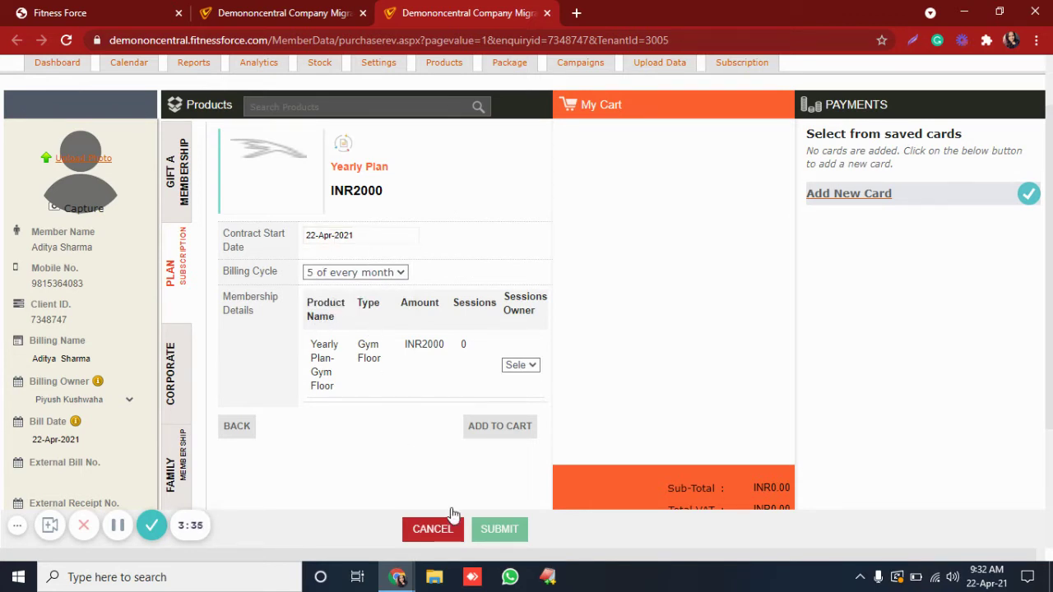
{"action": "left_click", "coordinate": [501, 436]}
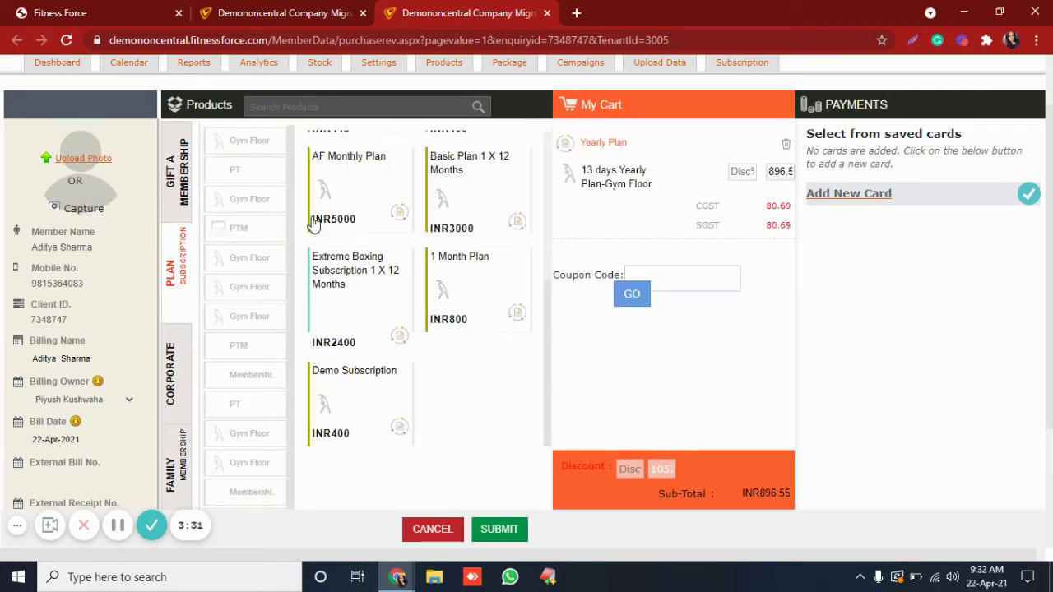
Submit the Yearly Plan bill without adding a card and leave the billing page for the customer's summary.
{"action": "scroll", "coordinate": [431, 370], "scroll_direction": "down", "scroll_amount": 1}
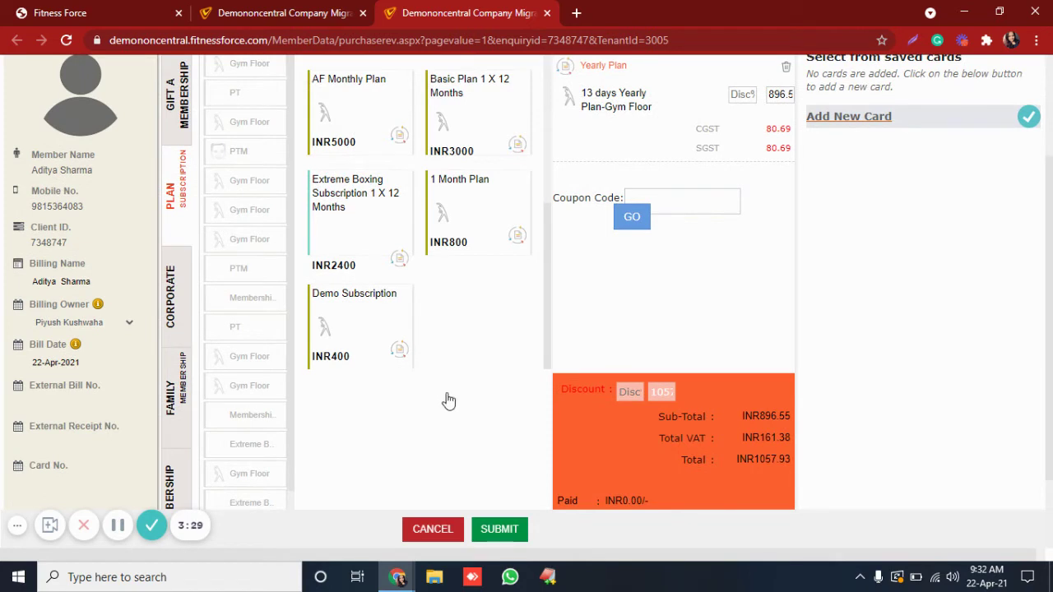
{"action": "left_click", "coordinate": [497, 531]}
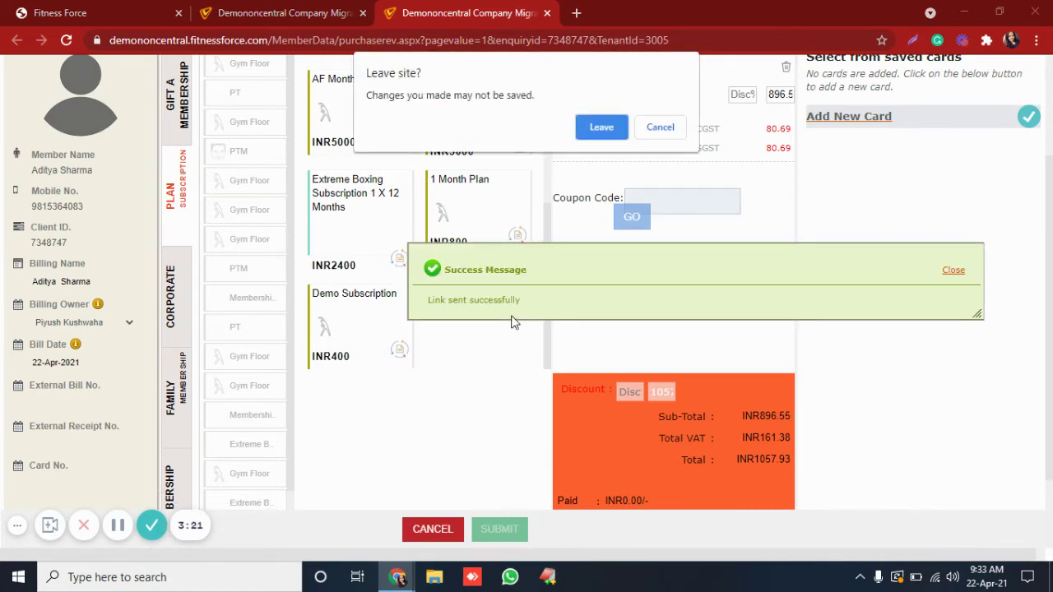
{"action": "left_click", "coordinate": [602, 129]}
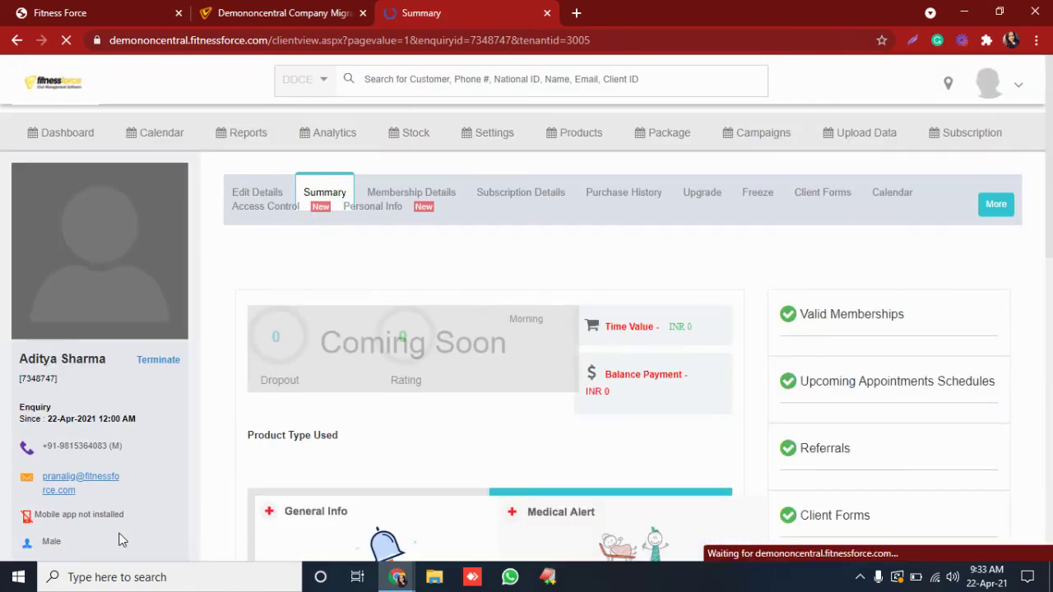
{"action": "scroll", "coordinate": [122, 540], "scroll_direction": "down", "scroll_amount": 8}
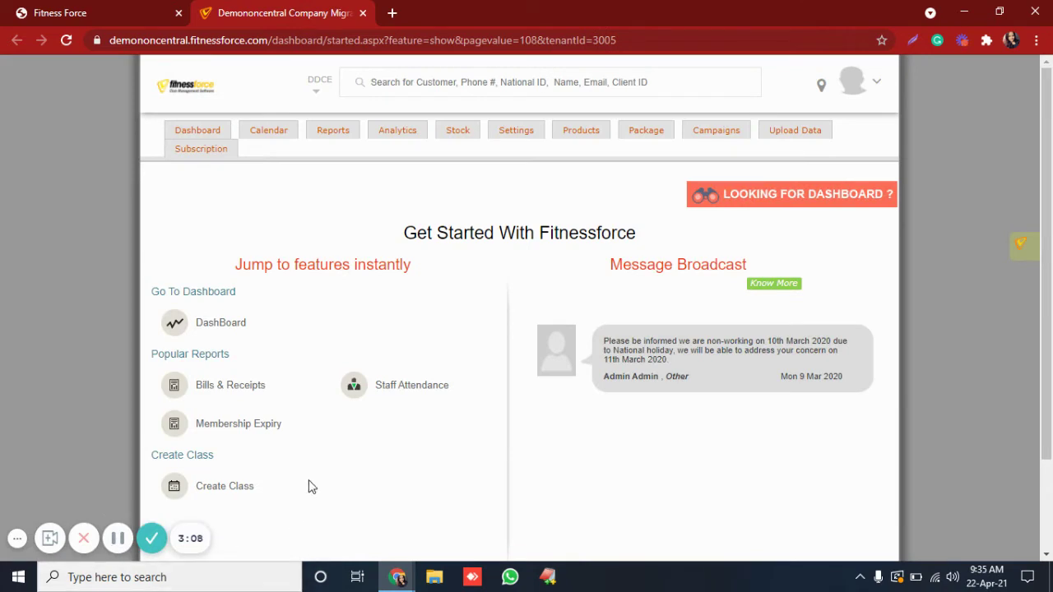
Search for the existing member by first name and open the member's profile.
{"action": "left_click", "coordinate": [404, 83]}
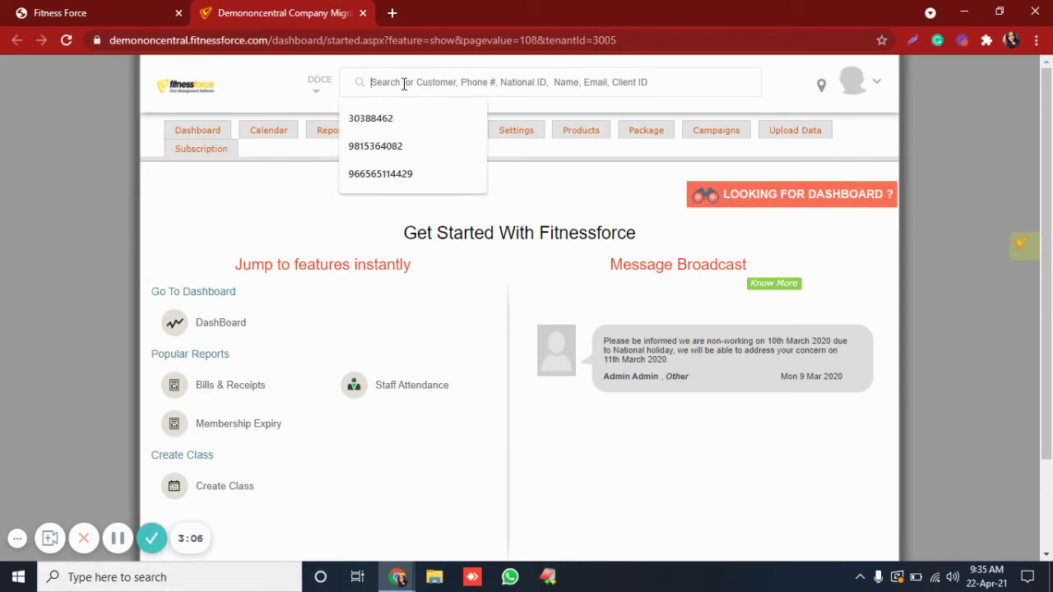
{"action": "type", "text": "wilma"}
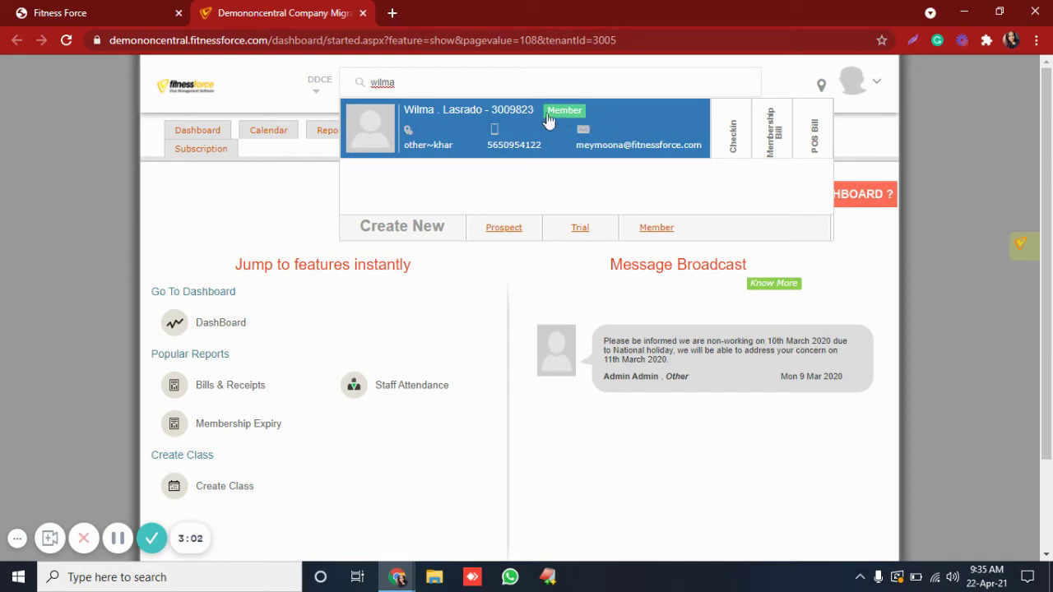
{"action": "left_click", "coordinate": [505, 139]}
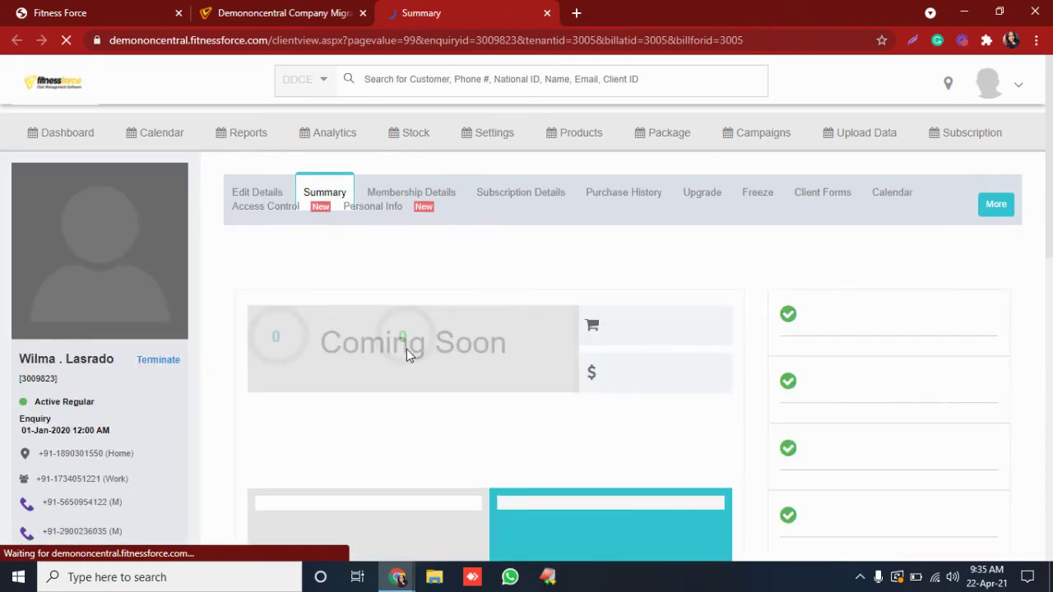
Review the valid memberships and the saved credit card on the member's summary.
{"action": "scroll", "coordinate": [881, 376], "scroll_direction": "down", "scroll_amount": 1}
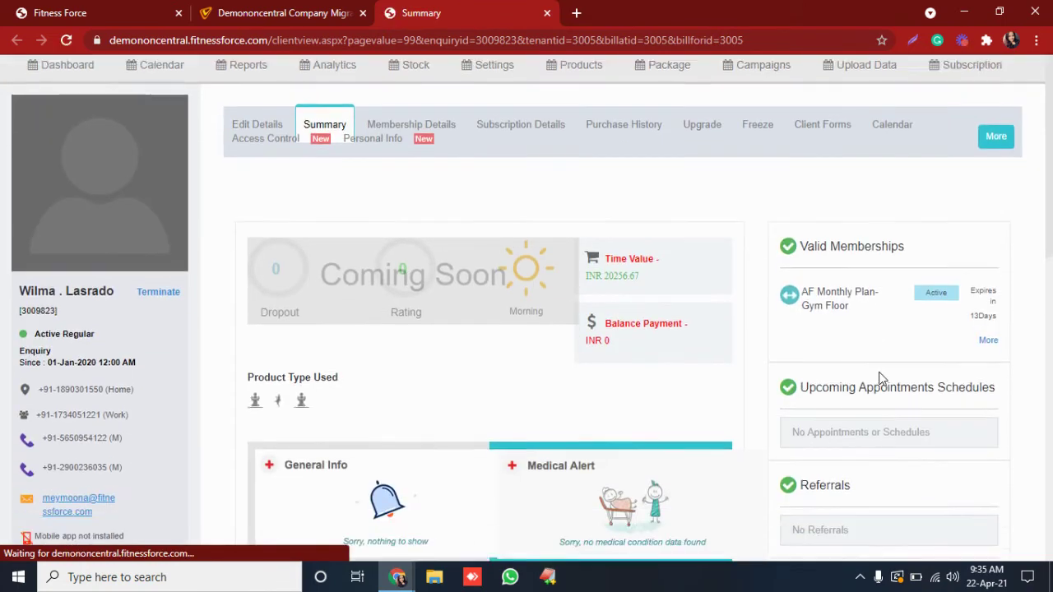
{"action": "left_click_drag", "start_coordinate": [818, 238], "coordinate": [897, 238]}
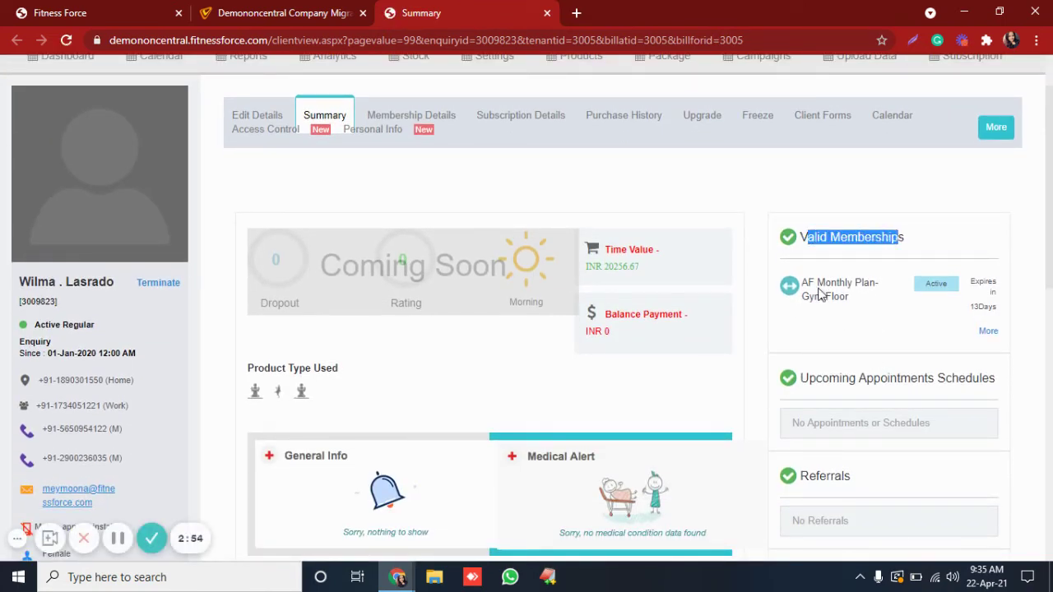
{"action": "scroll", "coordinate": [259, 362], "scroll_direction": "down", "scroll_amount": 3}
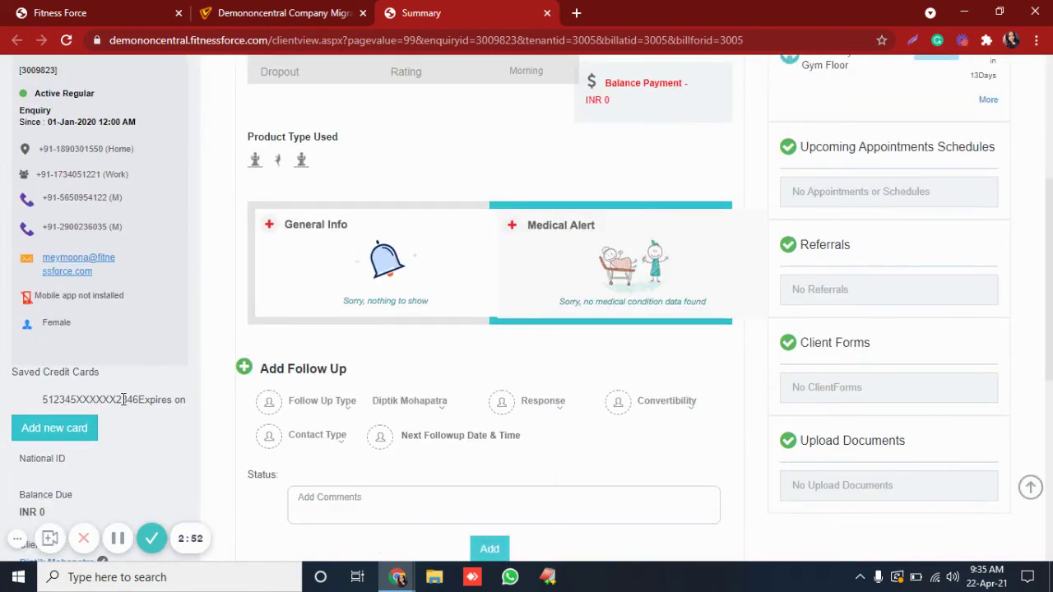
{"action": "left_click_drag", "start_coordinate": [115, 398], "coordinate": [138, 400]}
{"action": "scroll", "coordinate": [341, 457], "scroll_direction": "up", "scroll_amount": 5}
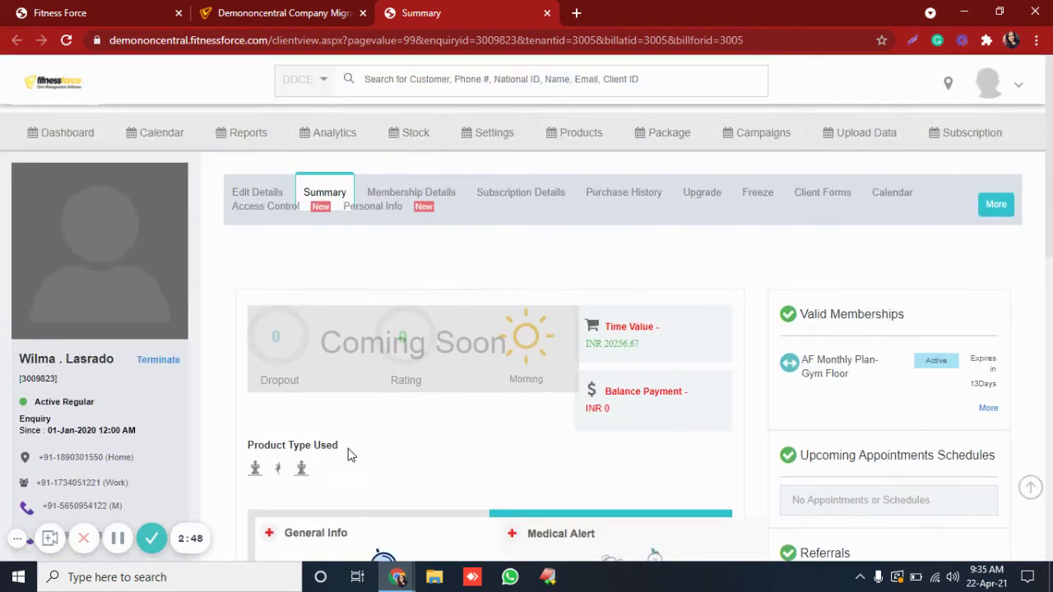
Open the 05-Apr-2021 membership bill in the purchase history and examine its invoice lines and received payments.
{"action": "left_click", "coordinate": [648, 197]}
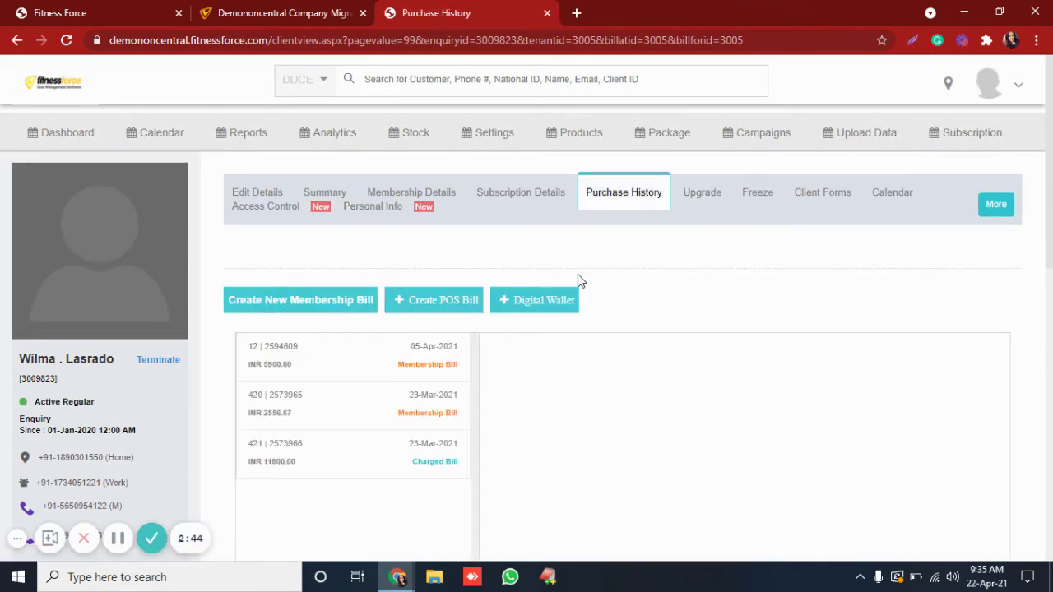
{"action": "scroll", "coordinate": [577, 280], "scroll_direction": "down", "scroll_amount": 3}
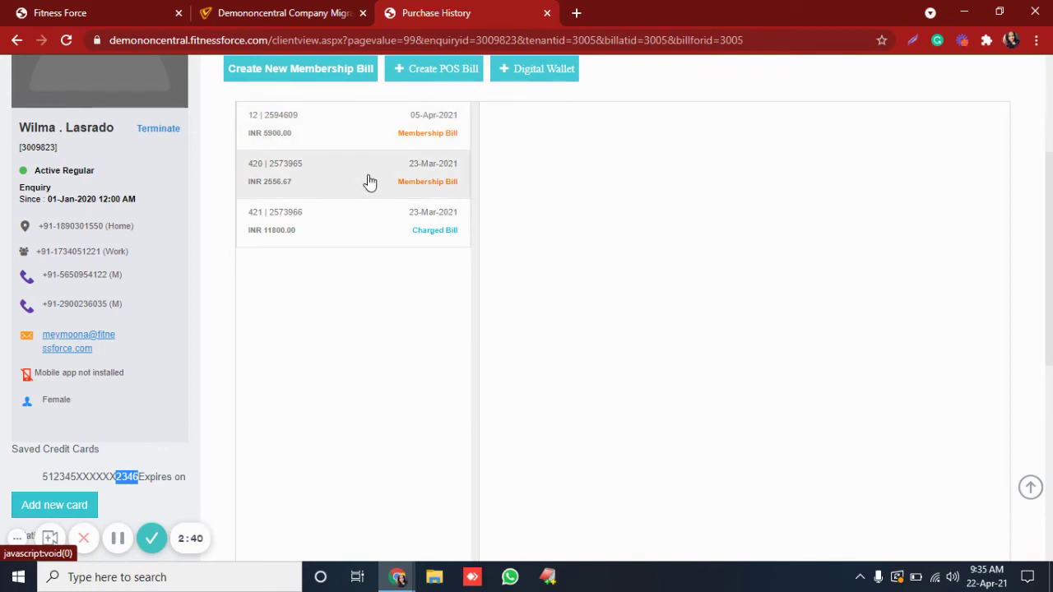
{"action": "left_click", "coordinate": [354, 132]}
{"action": "scroll", "coordinate": [783, 379], "scroll_direction": "down", "scroll_amount": 3}
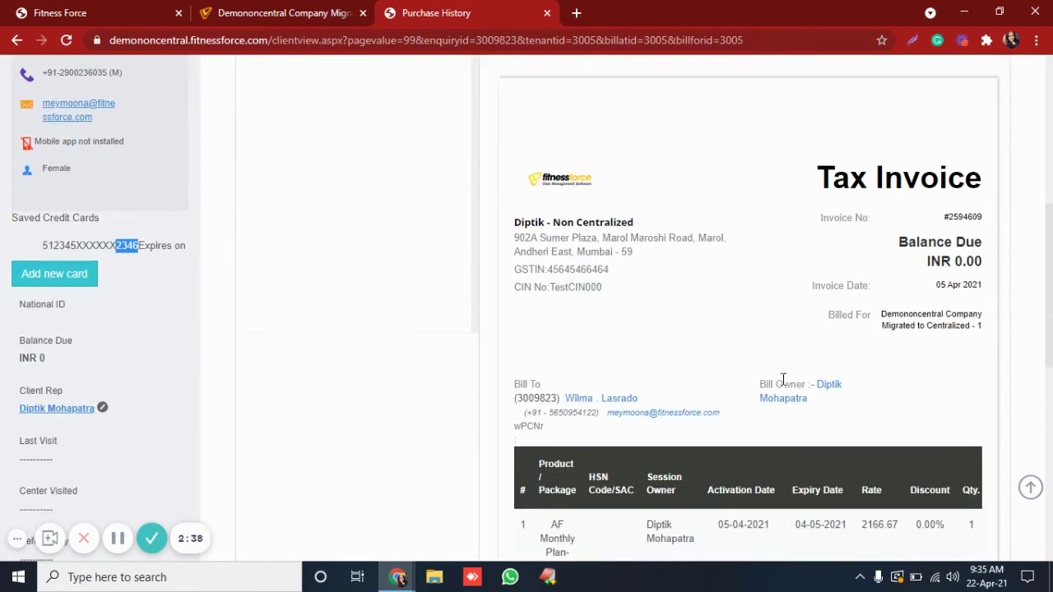
{"action": "scroll", "coordinate": [783, 379], "scroll_direction": "down", "scroll_amount": 3}
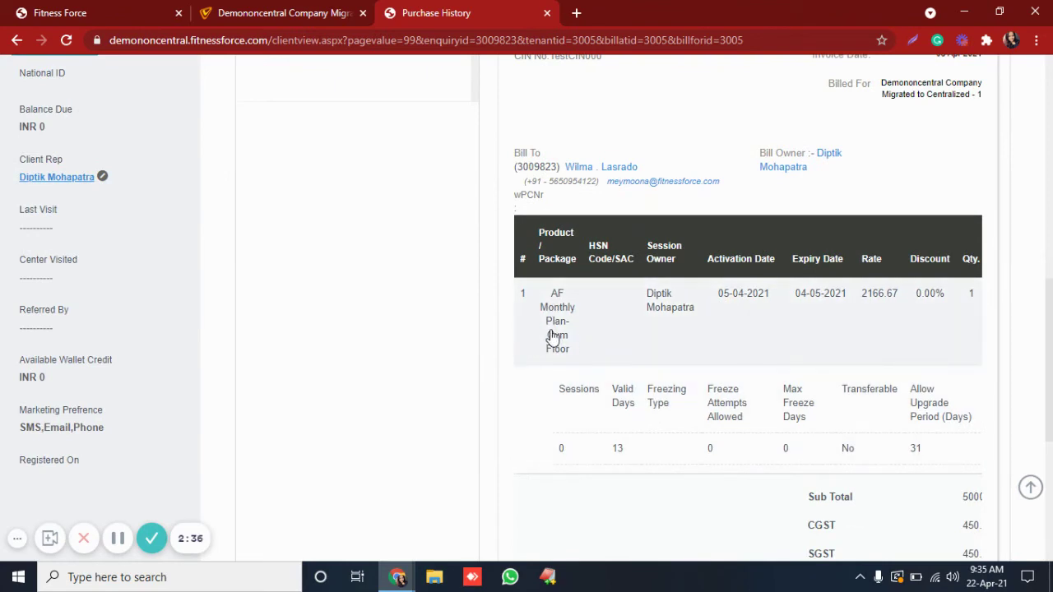
{"action": "scroll", "coordinate": [551, 339], "scroll_direction": "down", "scroll_amount": 5}
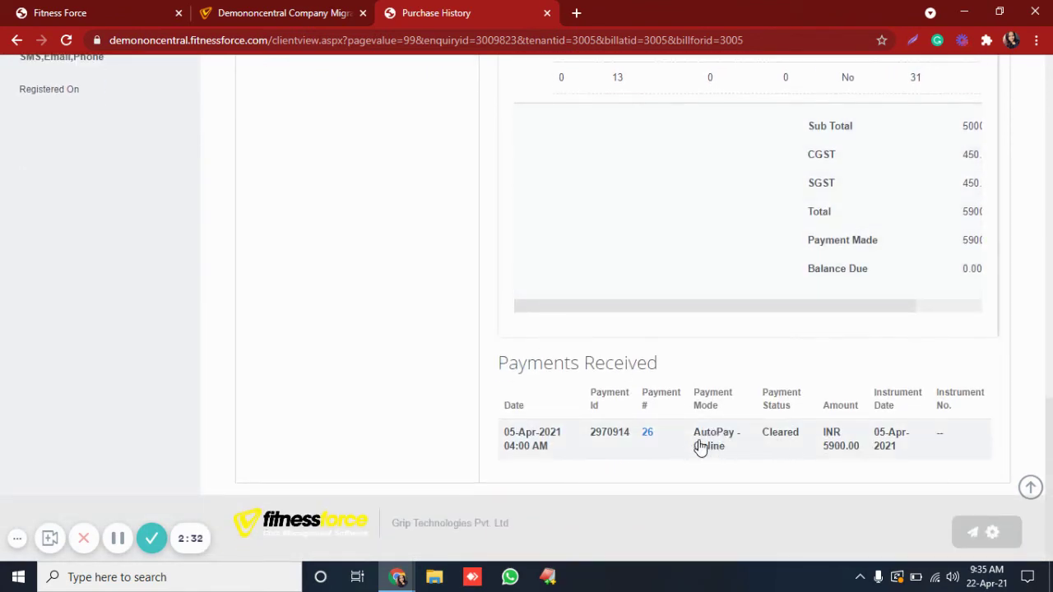
{"action": "scroll", "coordinate": [510, 343], "scroll_direction": "up", "scroll_amount": 6}
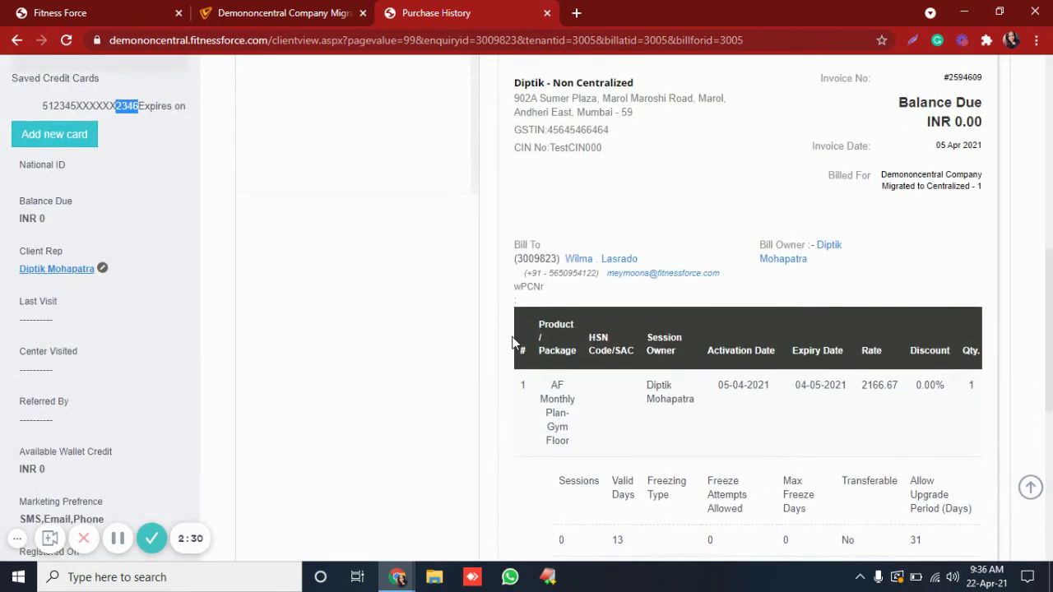
{"action": "scroll", "coordinate": [511, 344], "scroll_direction": "up", "scroll_amount": 8}
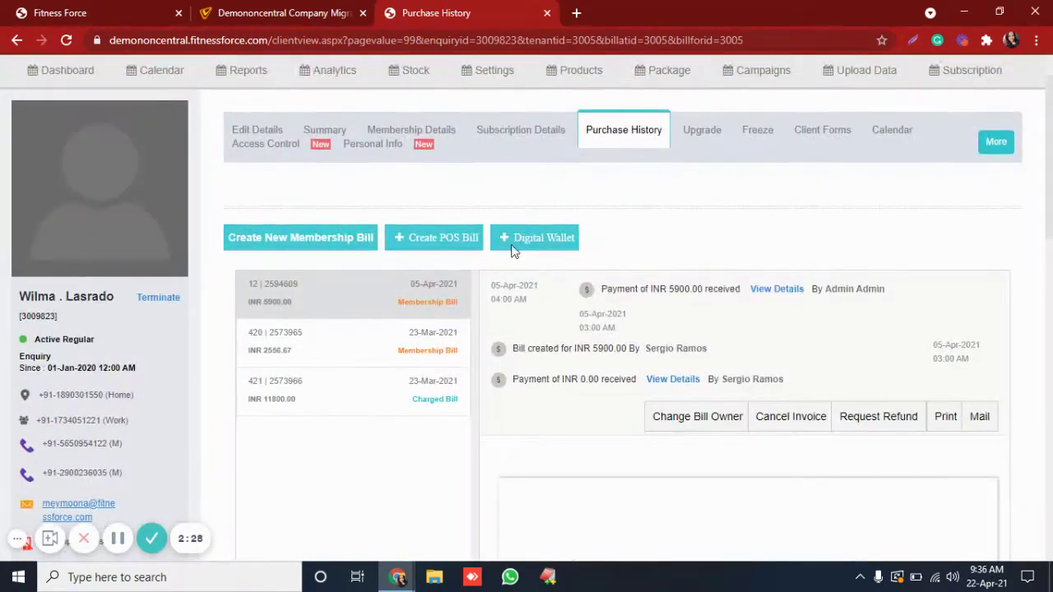
Open the member's subscription details and examine the AF Monthly Plan's billing dates, deposit, renewal date and invoice history.
{"action": "left_click", "coordinate": [517, 138]}
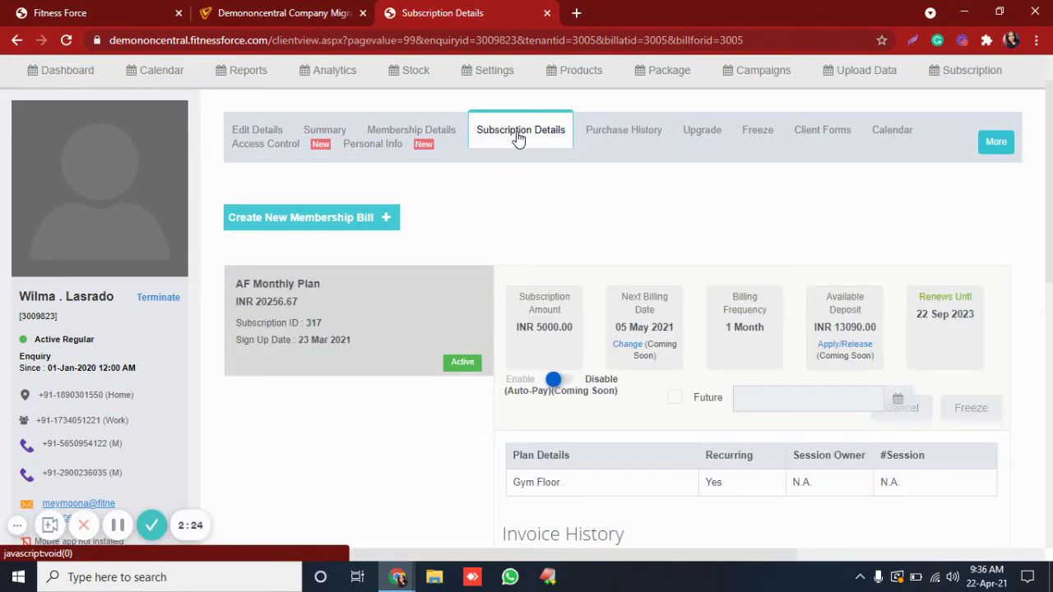
{"action": "scroll", "coordinate": [540, 309], "scroll_direction": "down", "scroll_amount": 1}
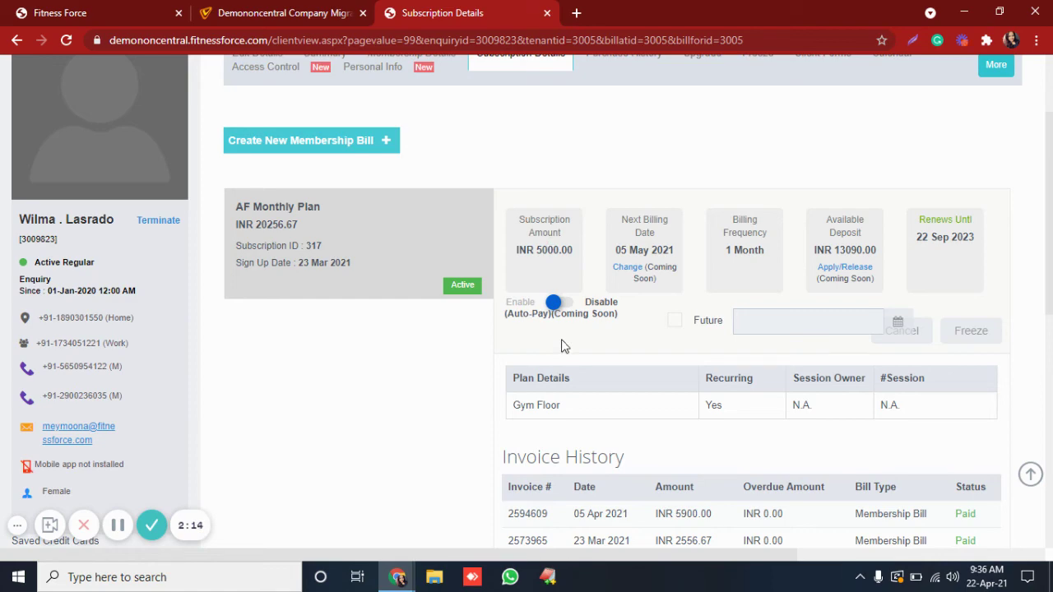
{"action": "scroll", "coordinate": [554, 348], "scroll_direction": "up", "scroll_amount": 2}
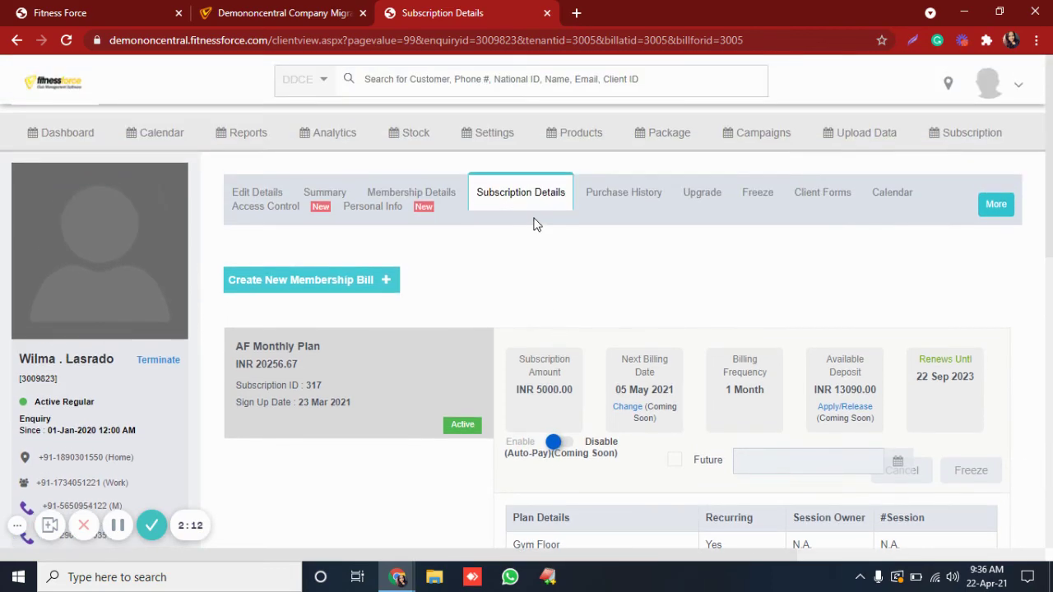
{"action": "scroll", "coordinate": [277, 217], "scroll_direction": "down", "scroll_amount": 3}
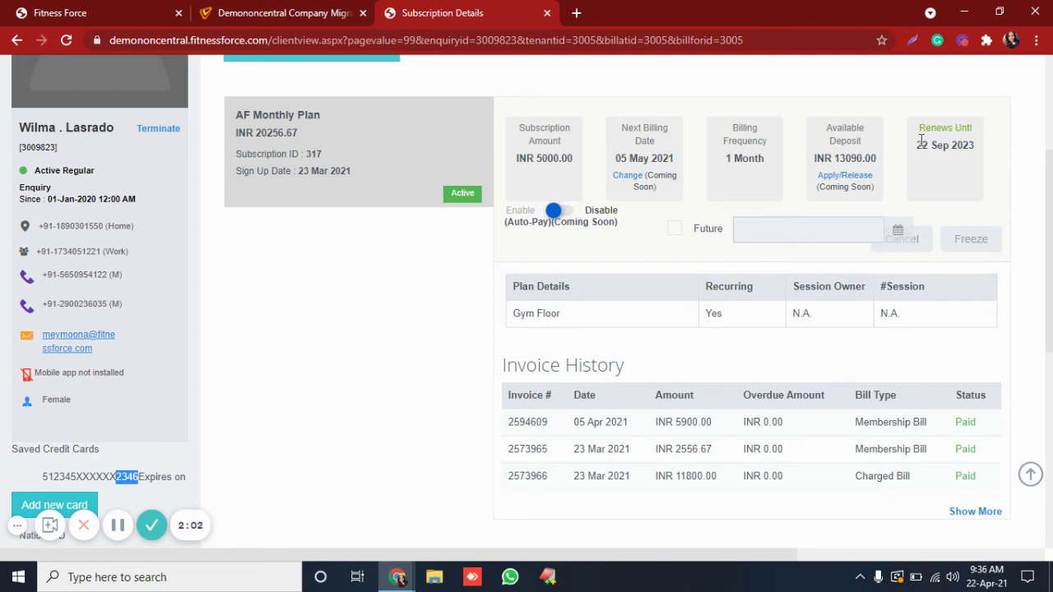
{"action": "left_click_drag", "start_coordinate": [921, 145], "coordinate": [966, 147]}
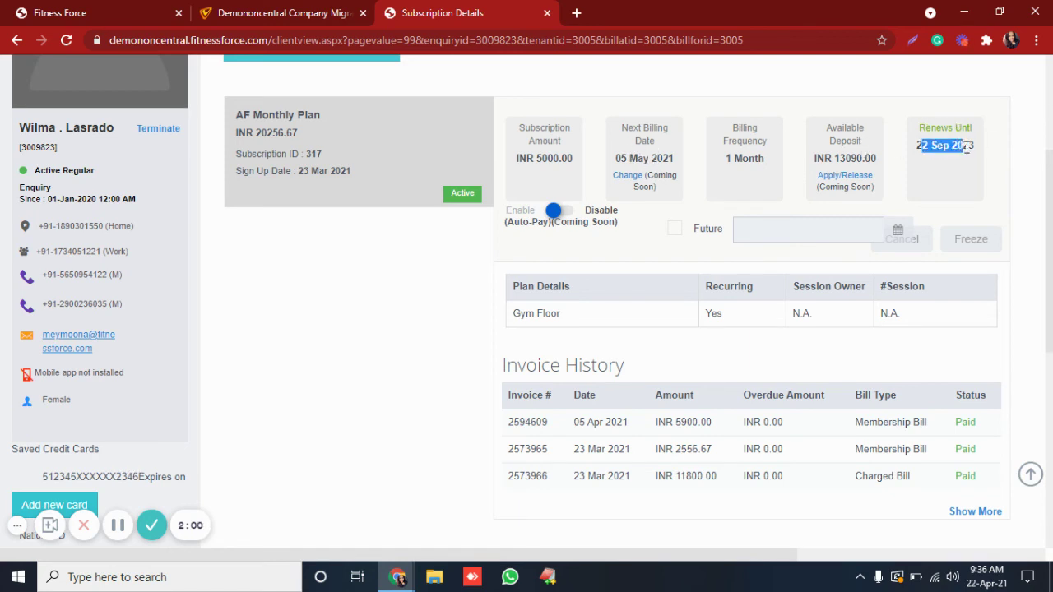
{"action": "scroll", "coordinate": [355, 305], "scroll_direction": "down", "scroll_amount": 3}
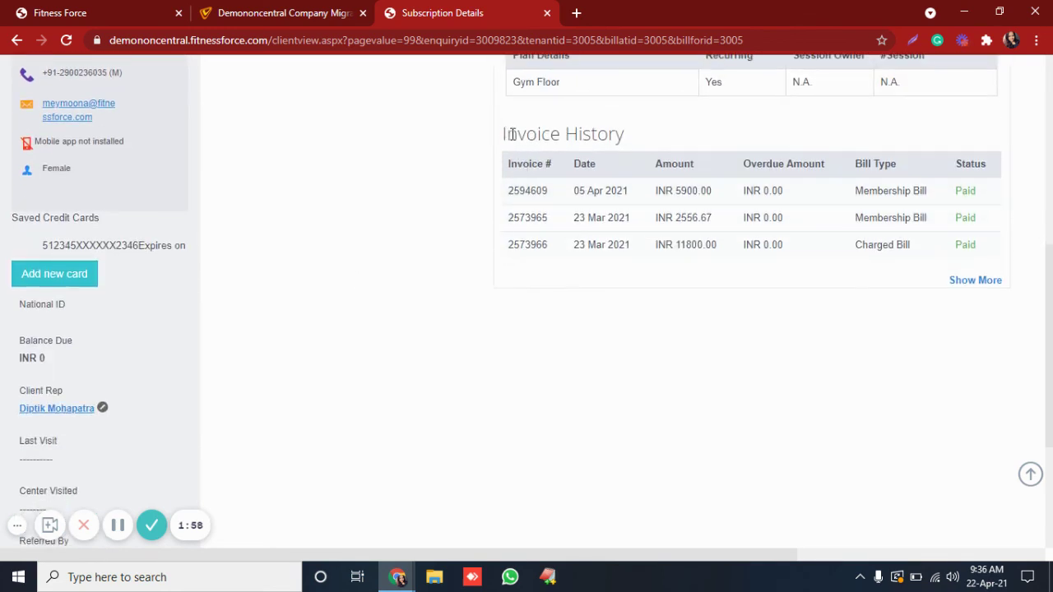
{"action": "left_click_drag", "start_coordinate": [512, 134], "coordinate": [615, 135]}
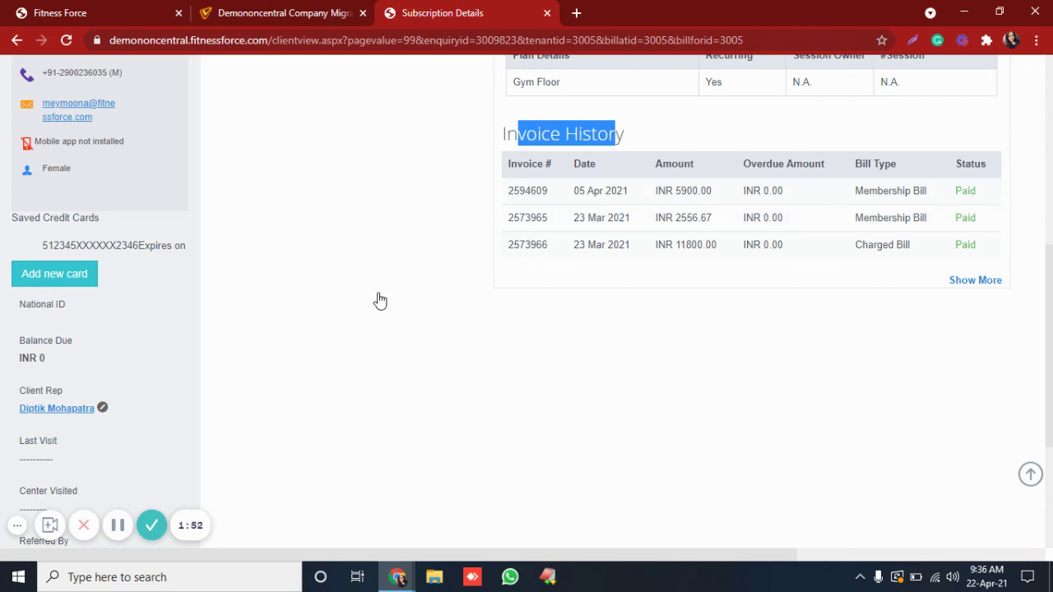
{"action": "scroll", "coordinate": [381, 301], "scroll_direction": "down", "scroll_amount": 1}
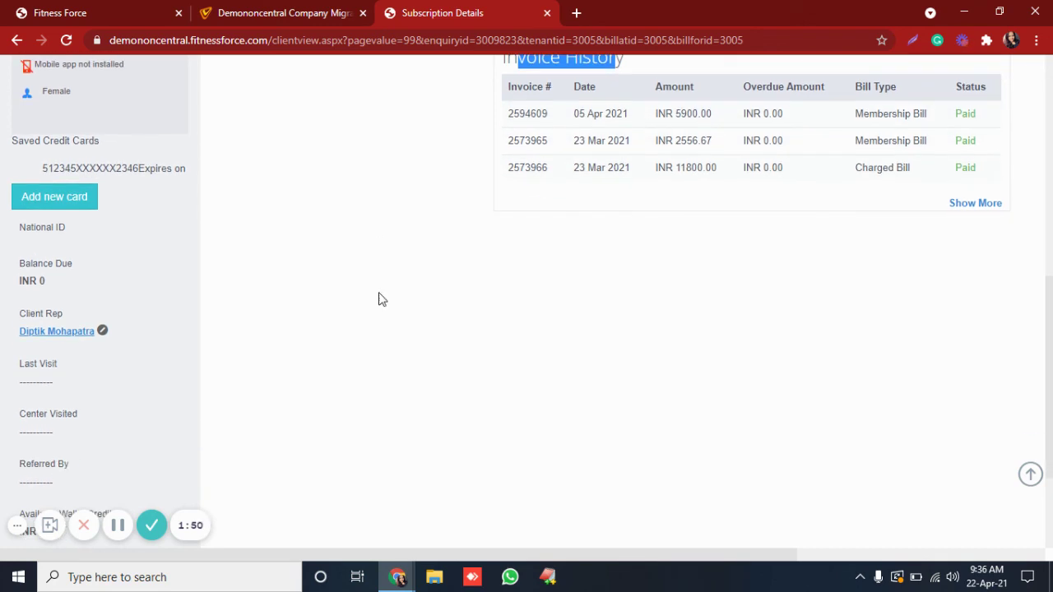
{"action": "scroll", "coordinate": [380, 300], "scroll_direction": "up", "scroll_amount": 5}
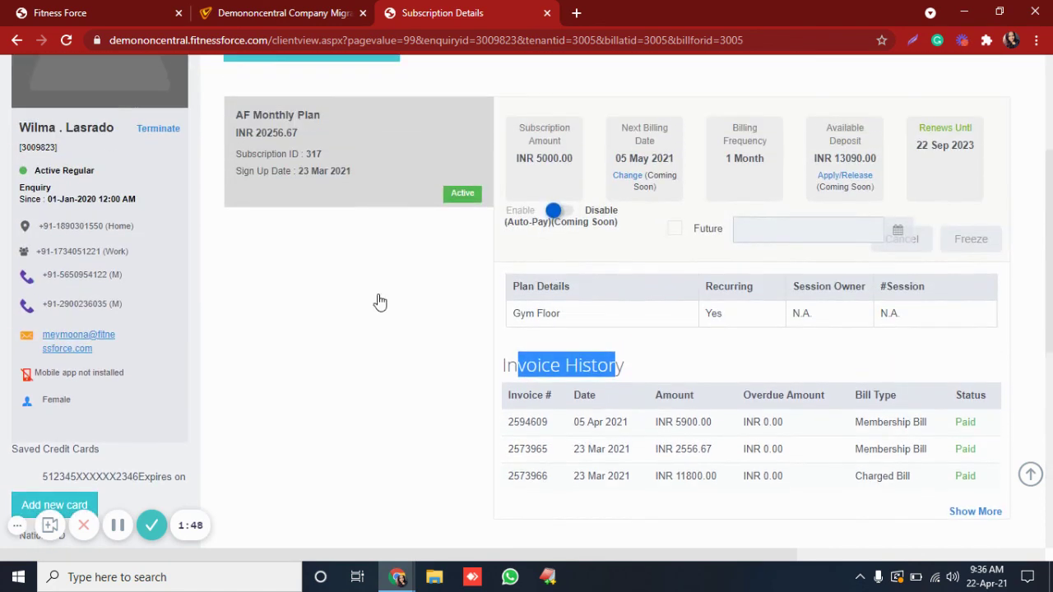